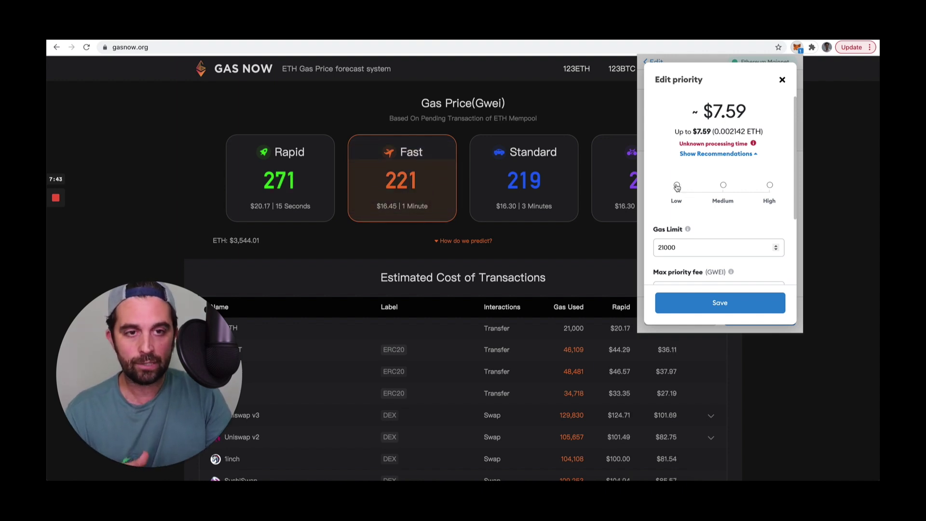
Discard the low-fee edit and reopen MetaMask, now at a 1.5 gwei priority fee (~$20.22)
scroll(673, 193, down, 4)
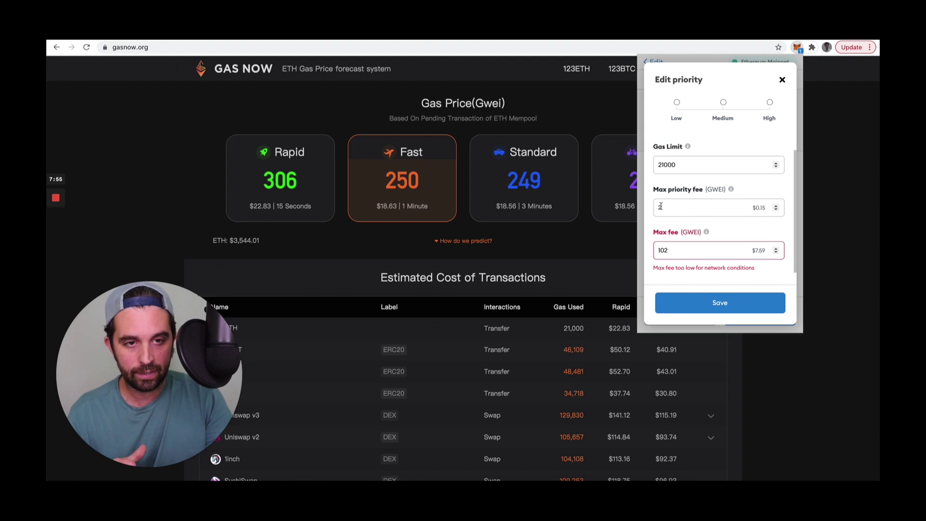
click(571, 40)
click(571, 41)
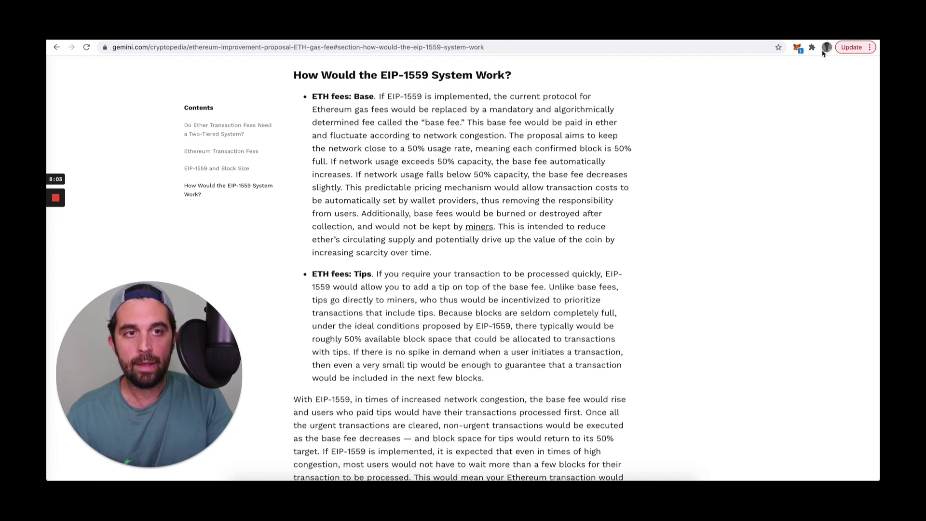
click(797, 47)
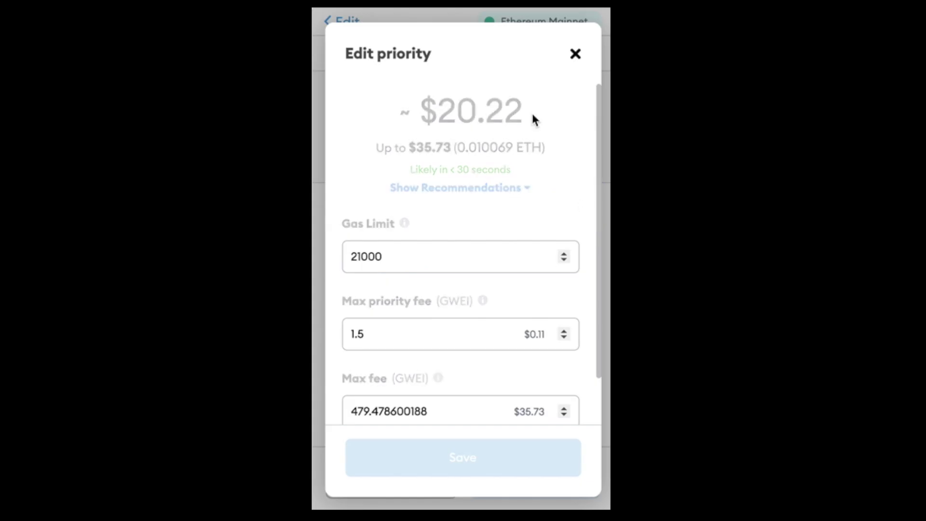
Compare the Low, Medium and High fee presets twice, settling on High's 2 gwei priority fee
click(478, 193)
click(383, 246)
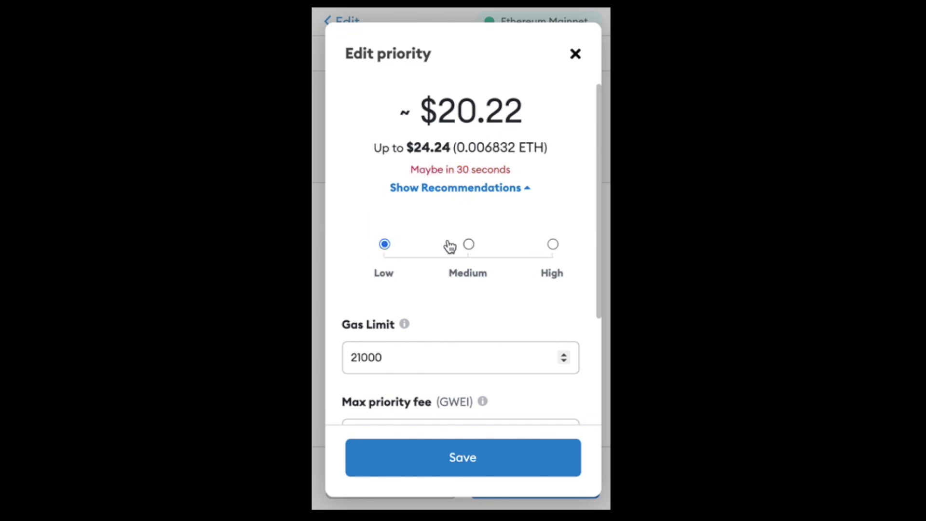
click(464, 243)
click(553, 247)
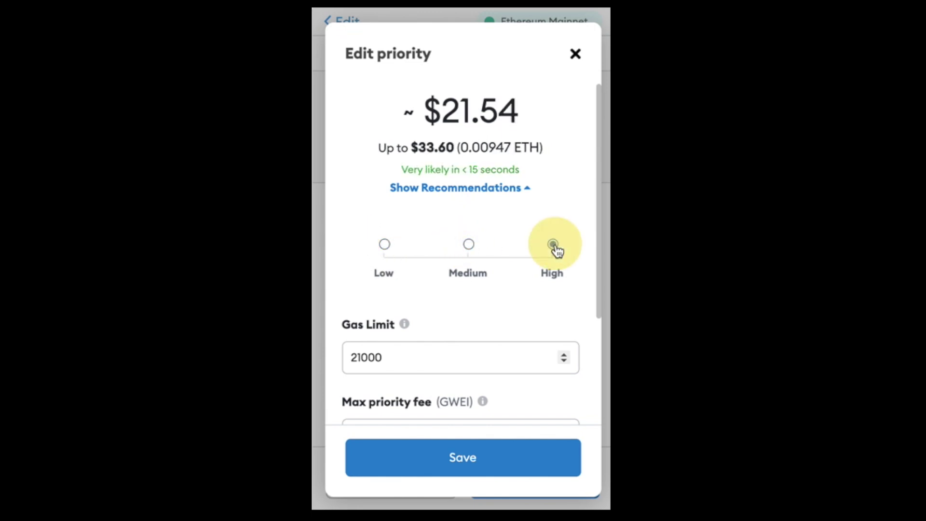
click(395, 244)
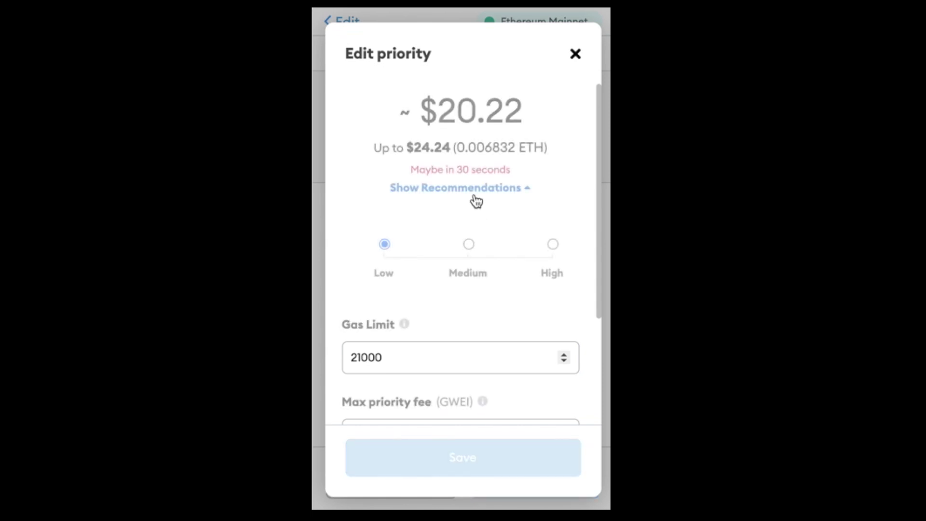
click(468, 246)
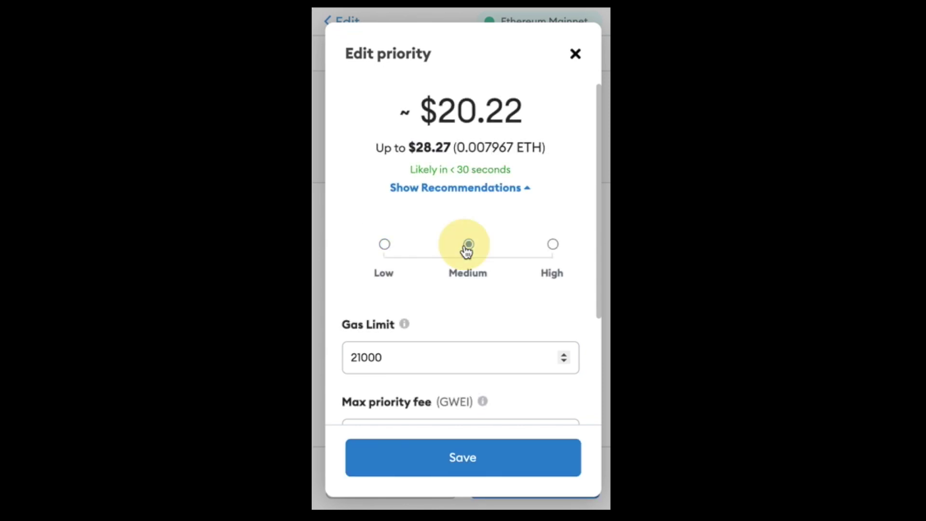
click(554, 244)
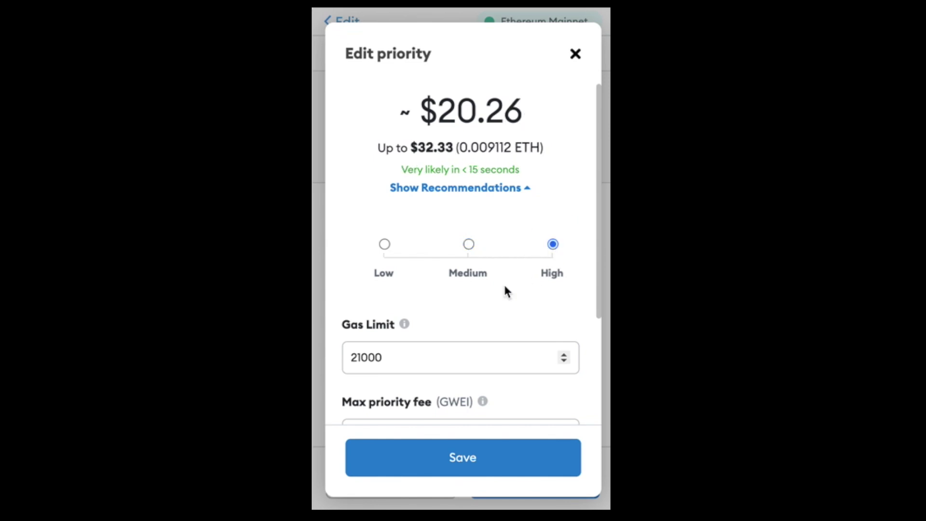
scroll(504, 285, down, 3)
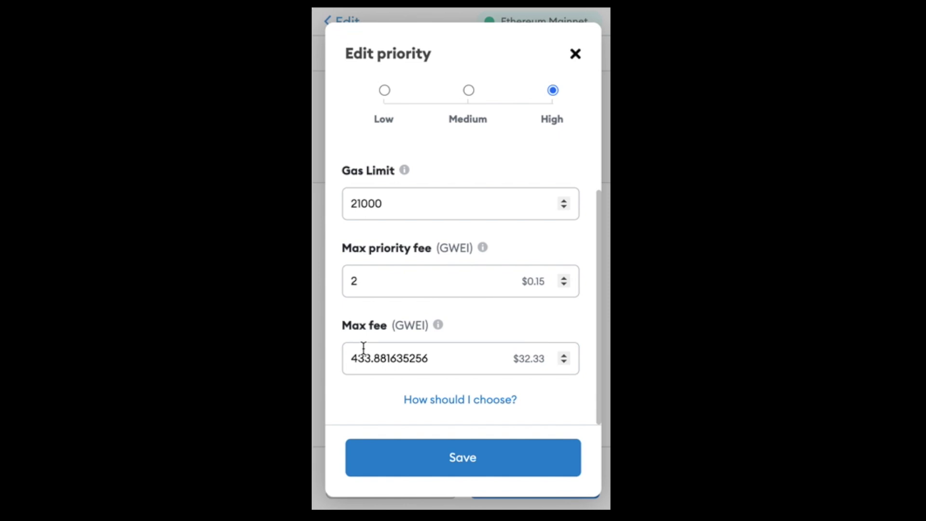
mouse_move(406, 347)
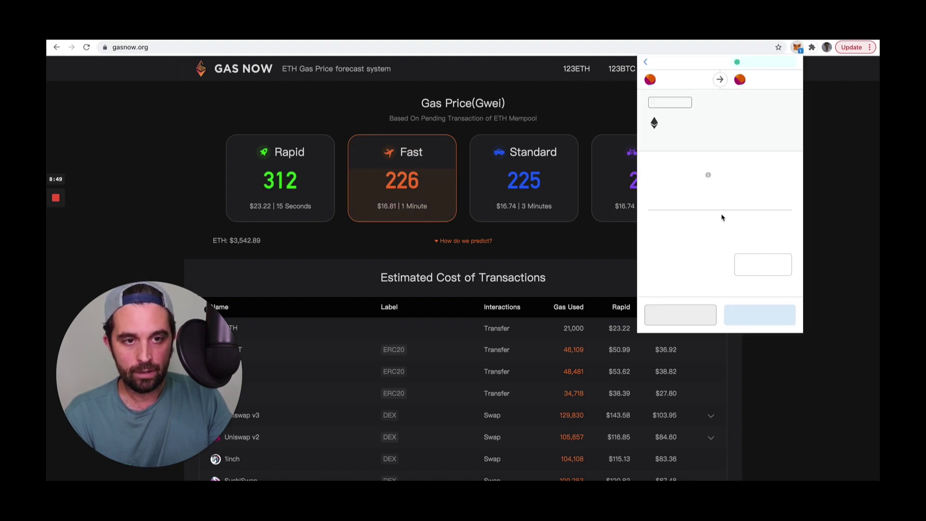
Change the max priority fee to 2 gwei, keeping the 479.478600188 GWEI max fee
click(787, 167)
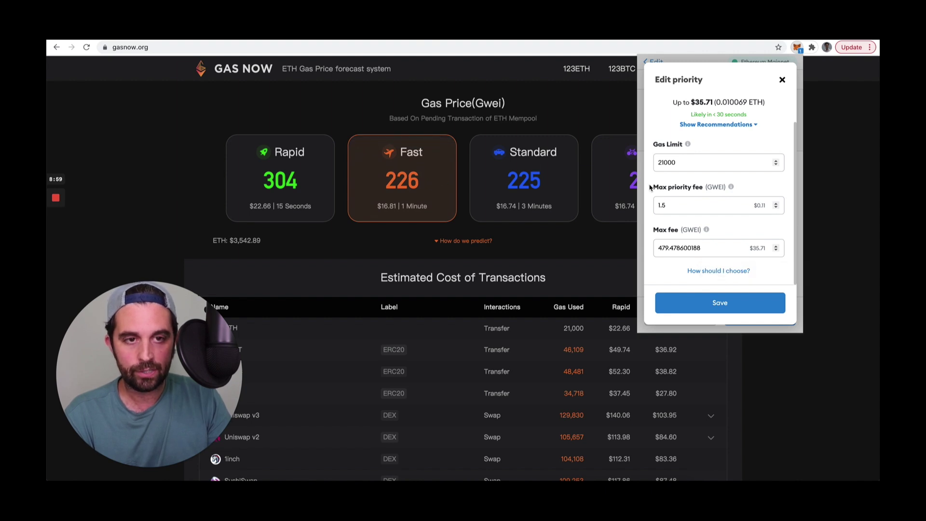
click(661, 205)
key(BackSpace)
text(2)
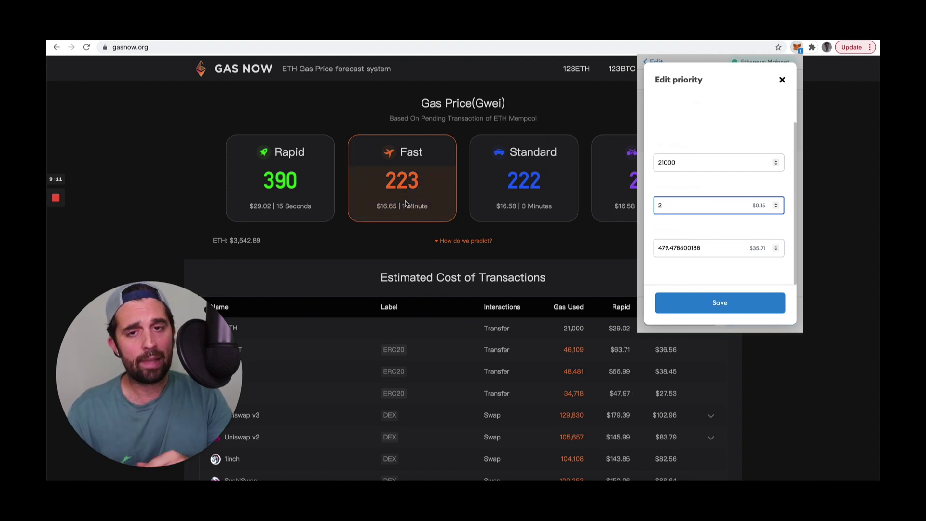
Lower the max fee to 240 gwei, then to 217 gwei
double_click(675, 248)
text(240)
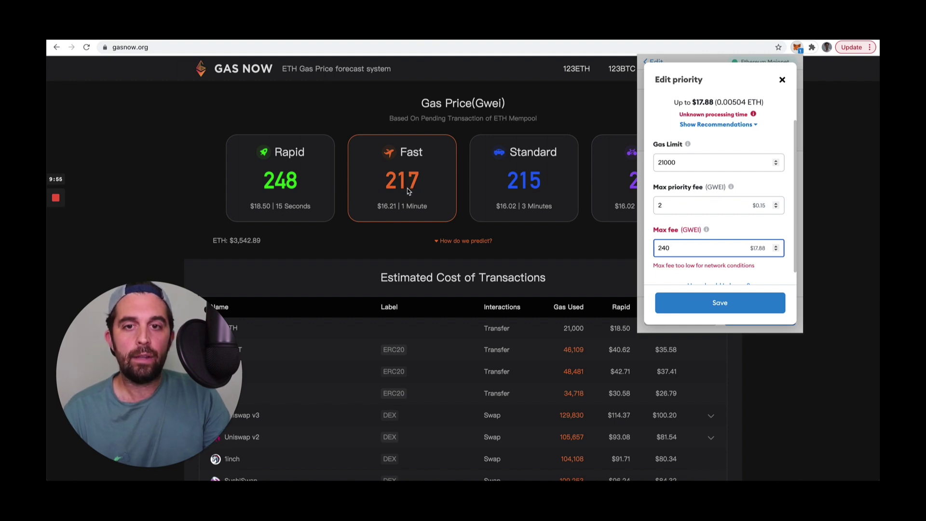
drag(668, 249, 643, 244)
text(217)
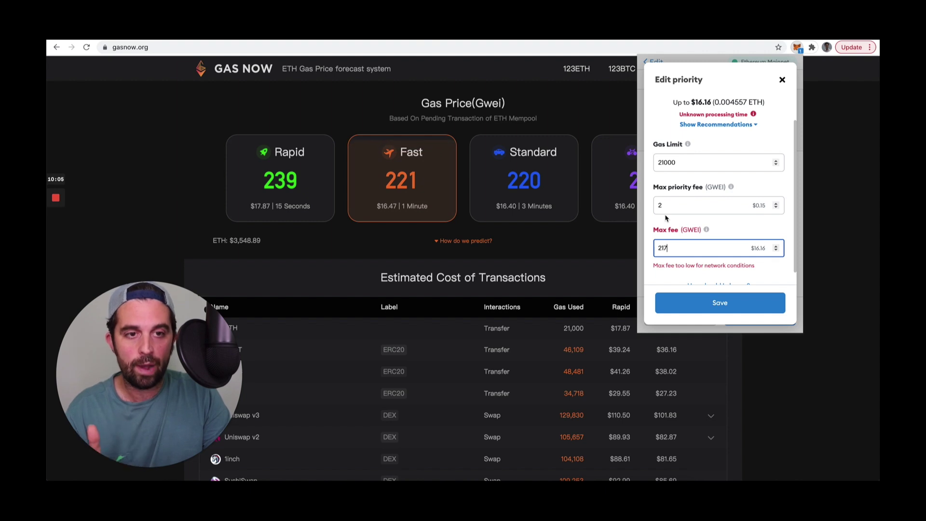
double_click(670, 249)
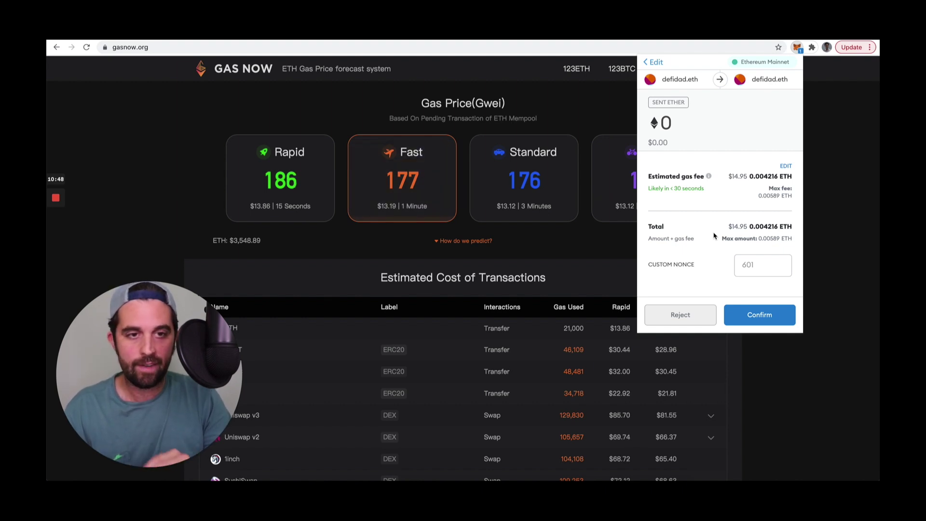
Pick the High fee preset, bringing the max fee to 348.927720284 GWEI (about $25.99)
click(785, 167)
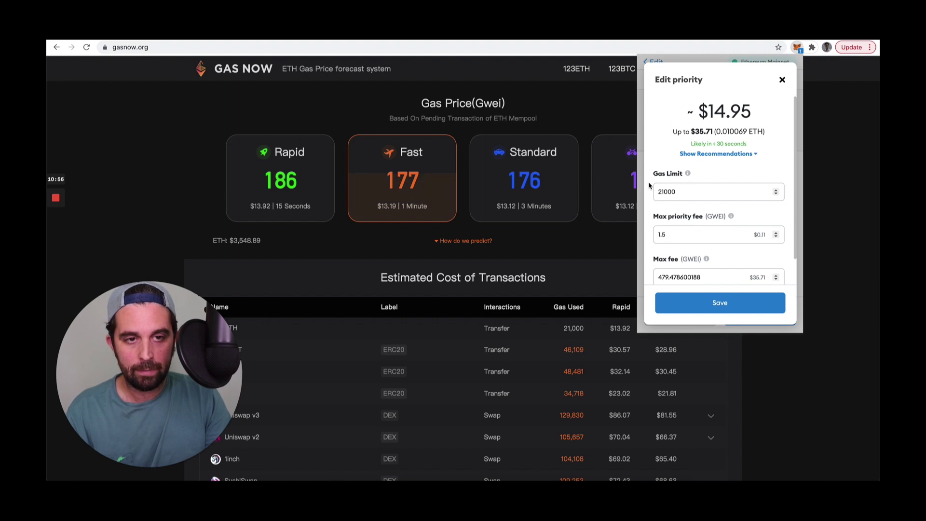
click(708, 154)
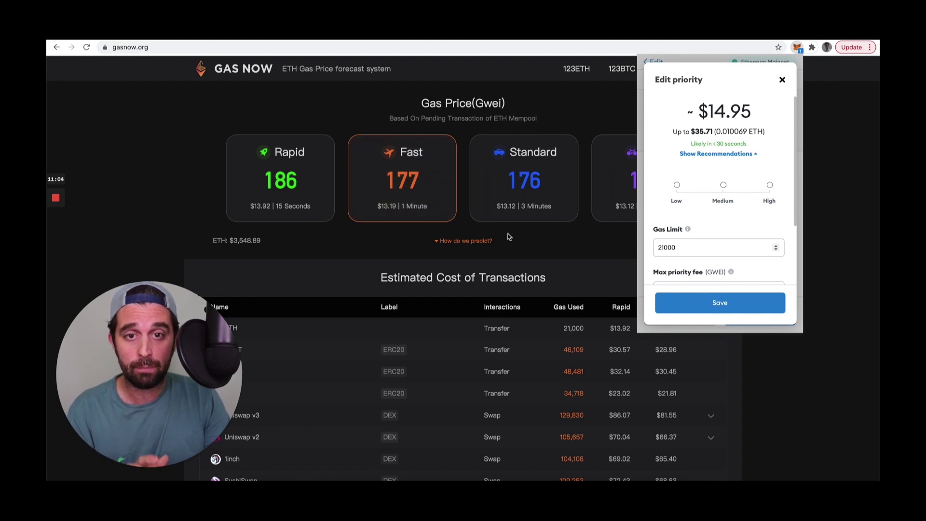
scroll(714, 221, down, 3)
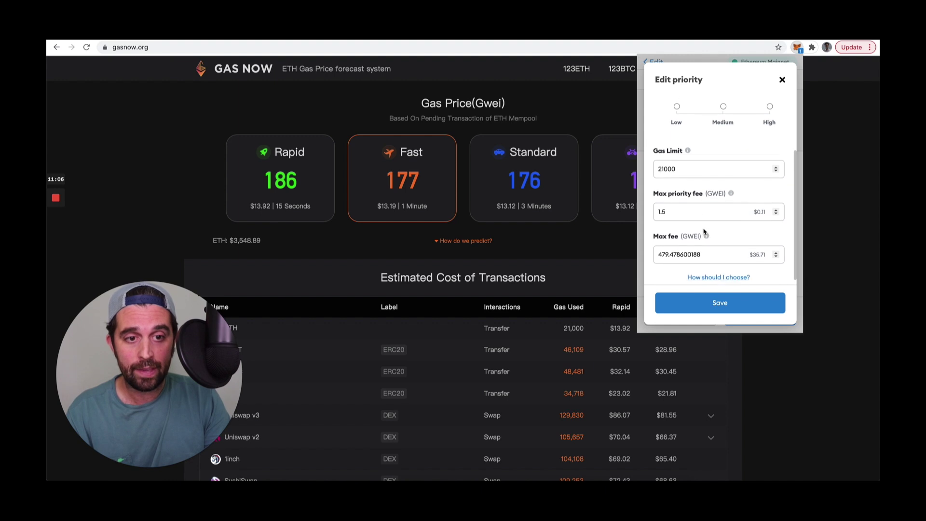
click(771, 108)
scroll(691, 222, down, 1)
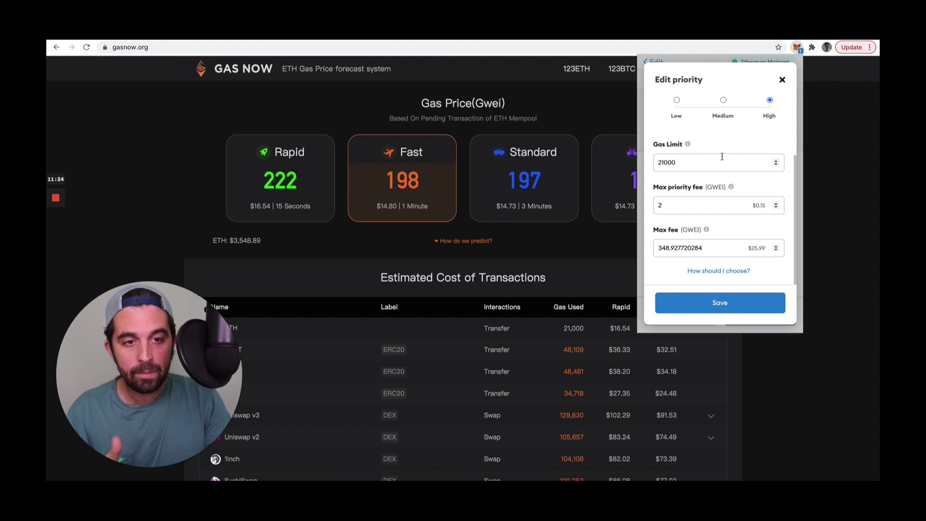
scroll(722, 157, up, 5)
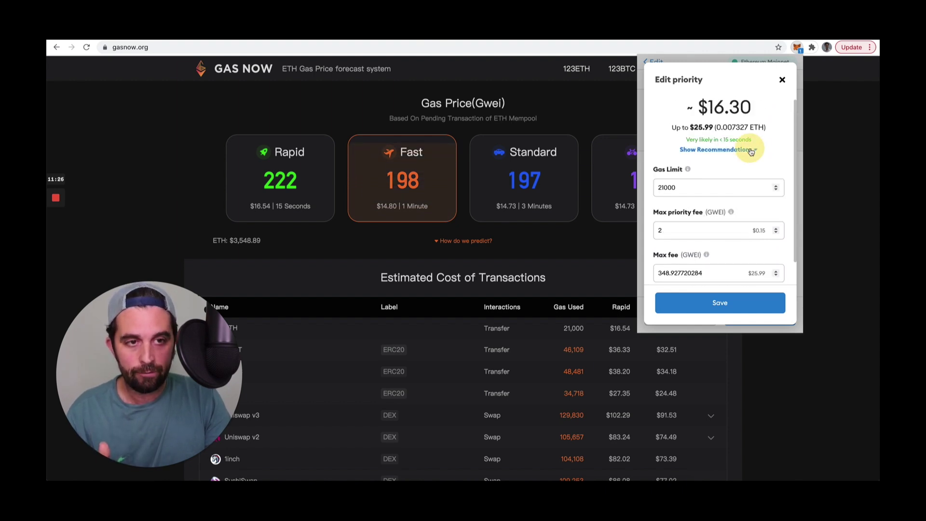
scroll(695, 183, down, 1)
click(677, 204)
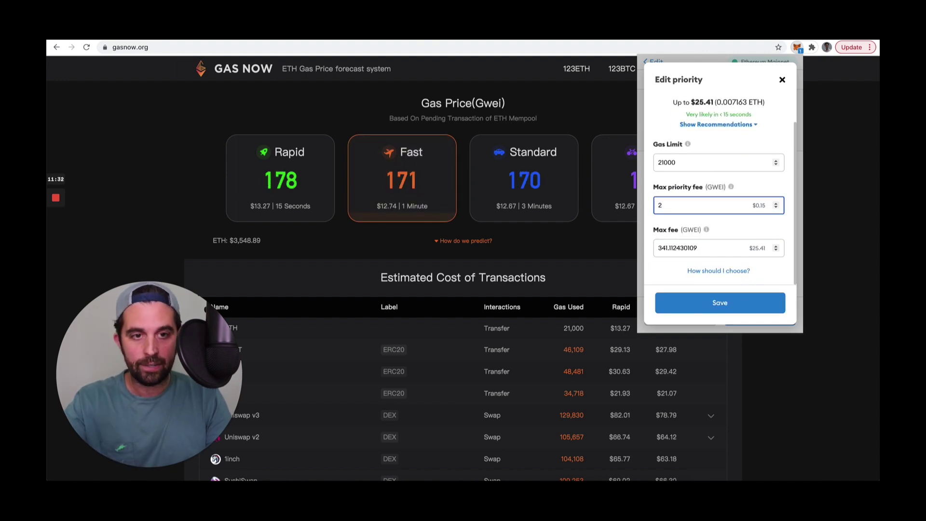
key(BackSpace)
text(05)
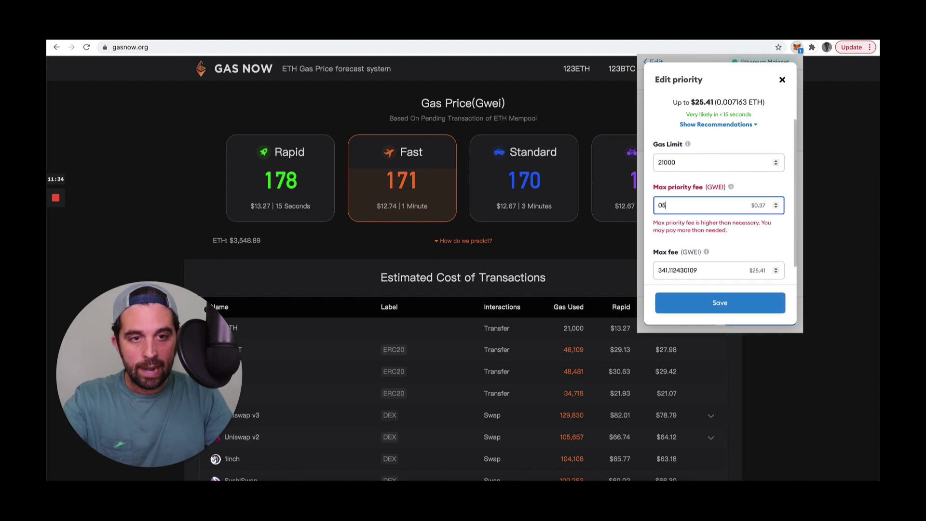
key(BackSpace)
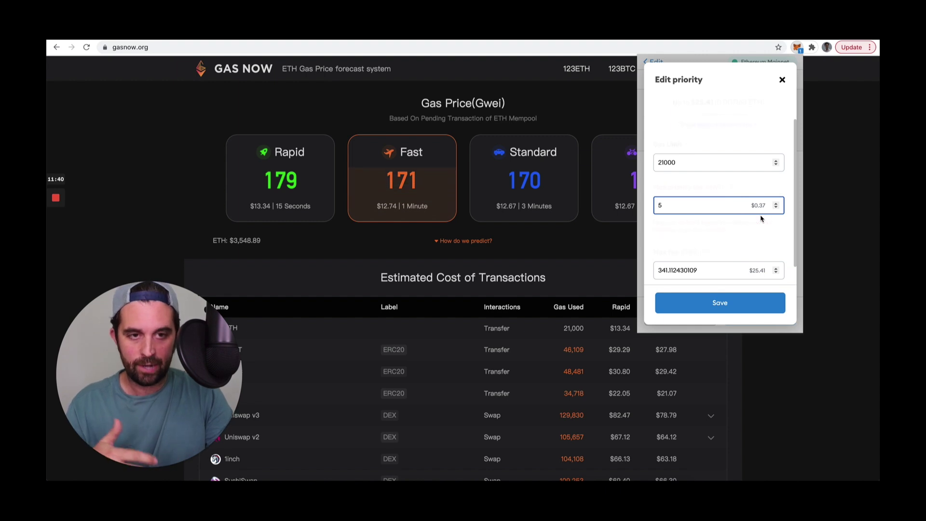
drag(672, 206, 654, 204)
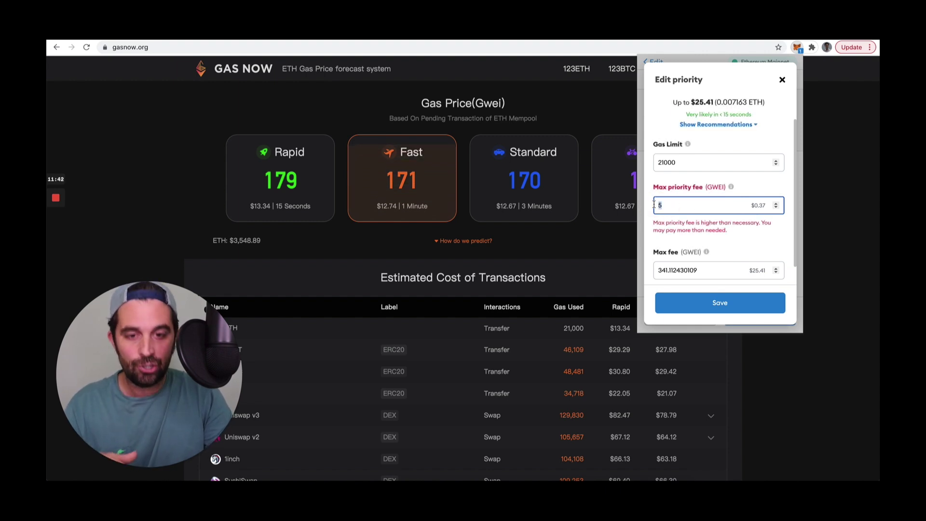
text(2)
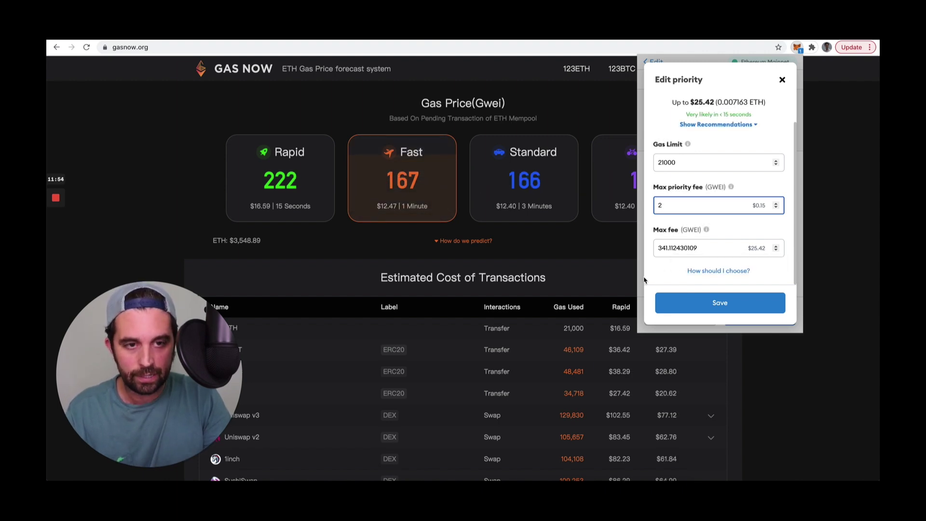
Set the max fee to 200 GWEI and save, dropping the estimate to $12.46
double_click(671, 248)
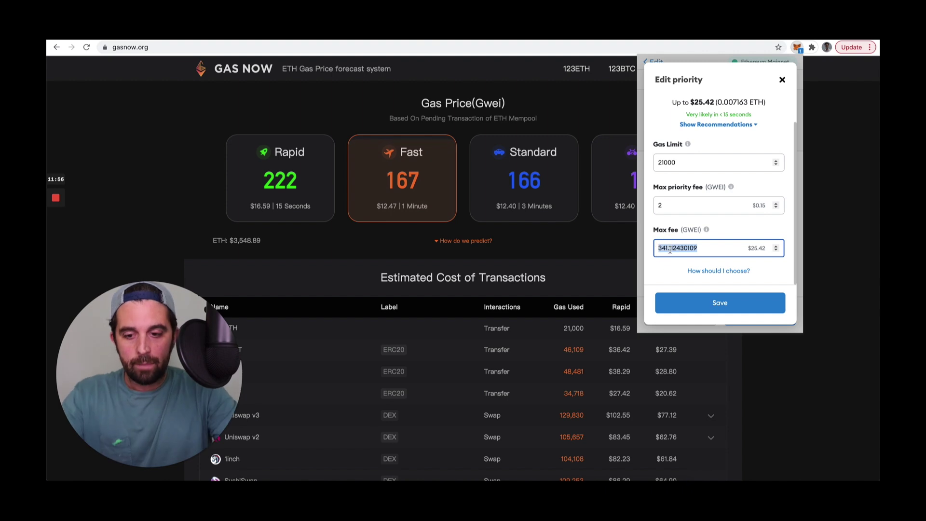
text(200)
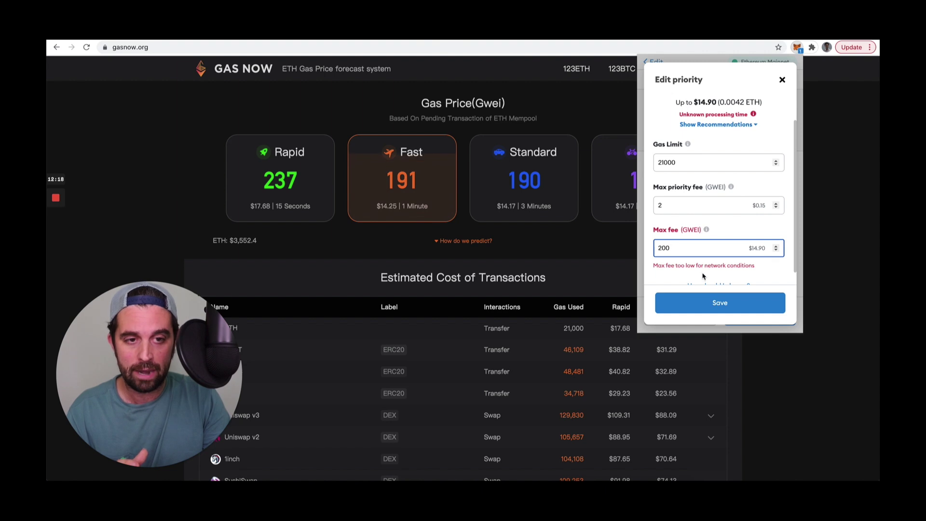
click(680, 307)
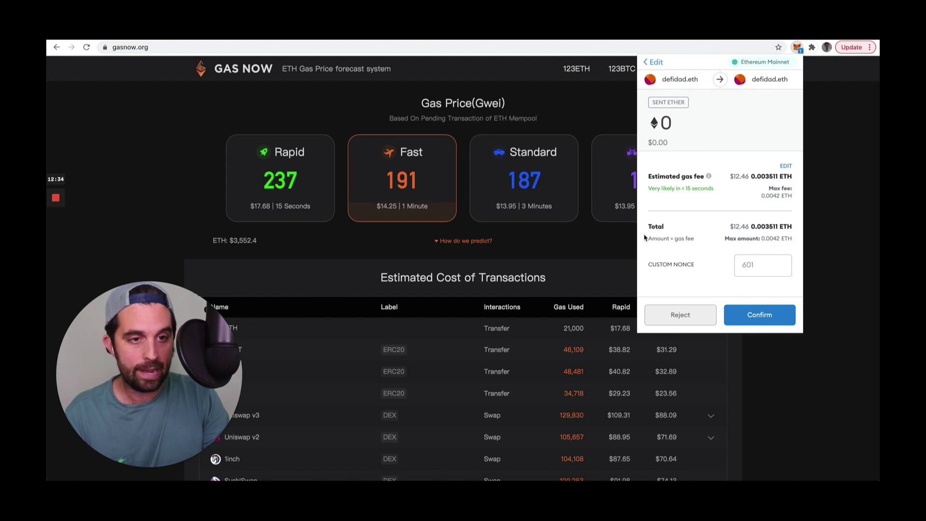
Confirm the zero-ETH self-transfer, check it on Etherscan, then reopen MetaMask from the GasNow tab
click(757, 315)
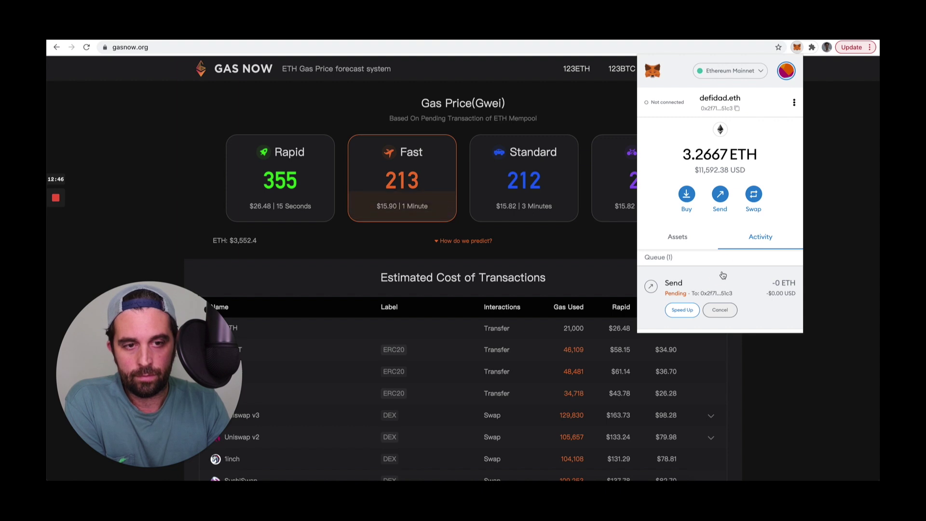
click(723, 276)
click(784, 108)
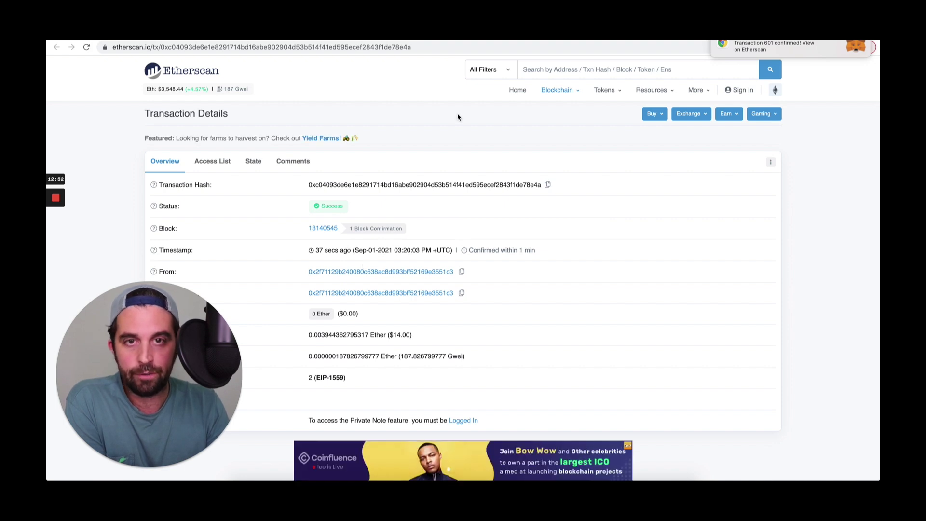
click(439, 41)
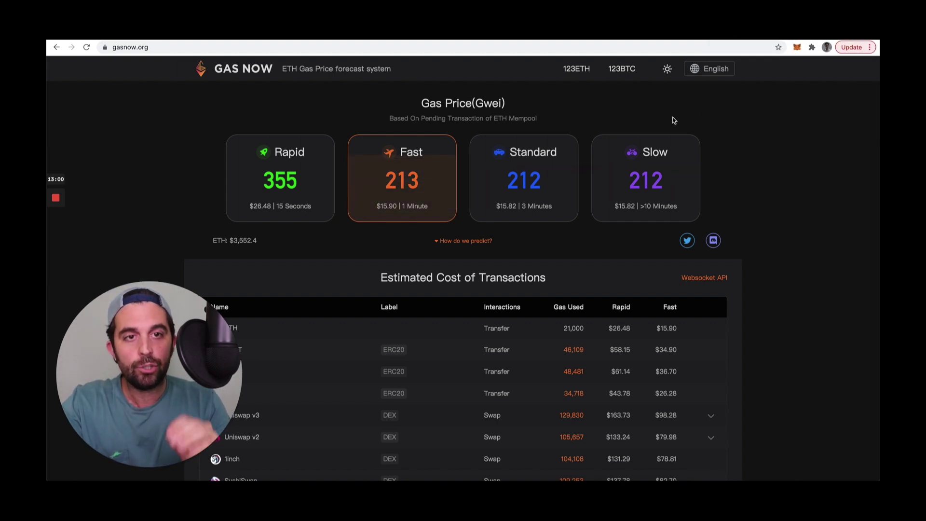
click(797, 46)
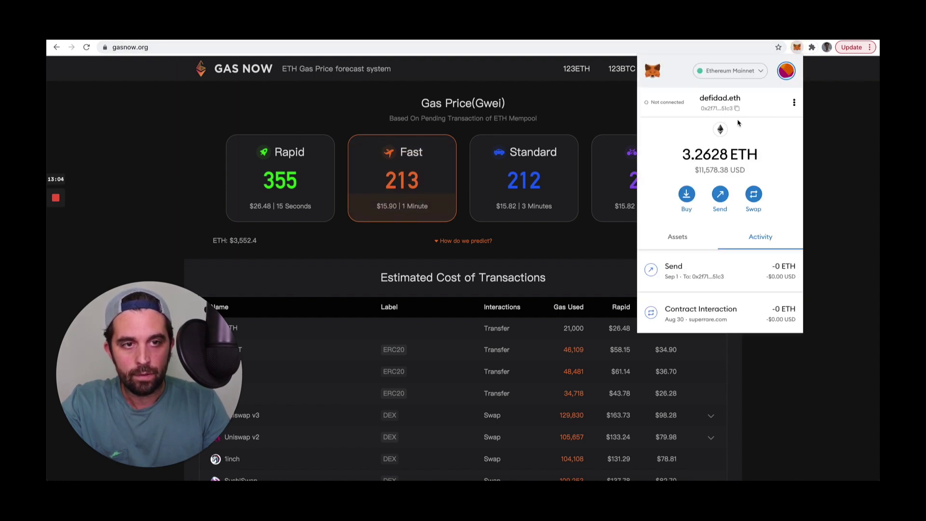
Draft another 0 ETH send to your own ENS name and open its fee editor
click(720, 195)
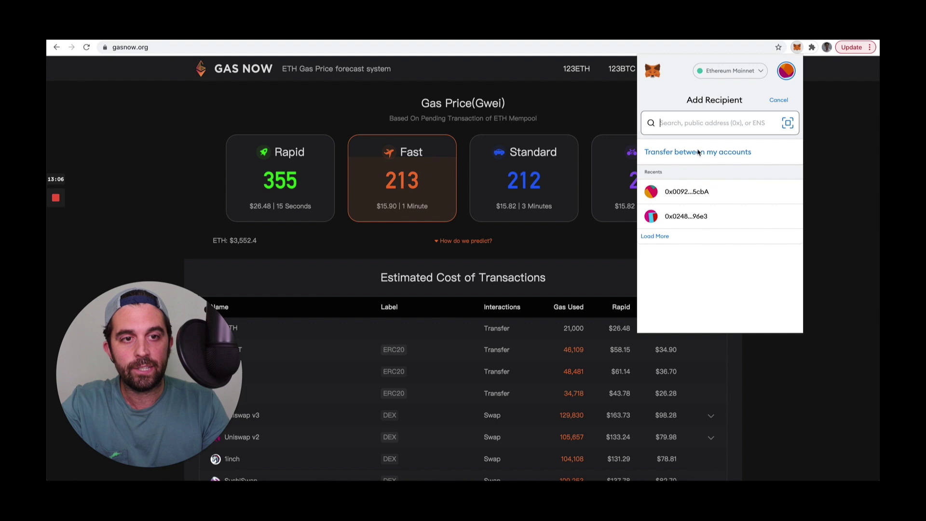
text(defidad.eth)
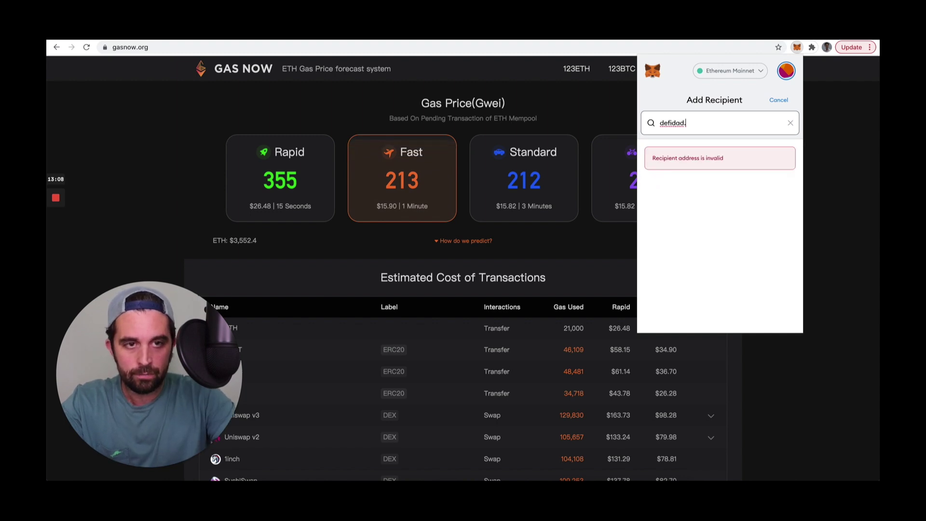
click(685, 154)
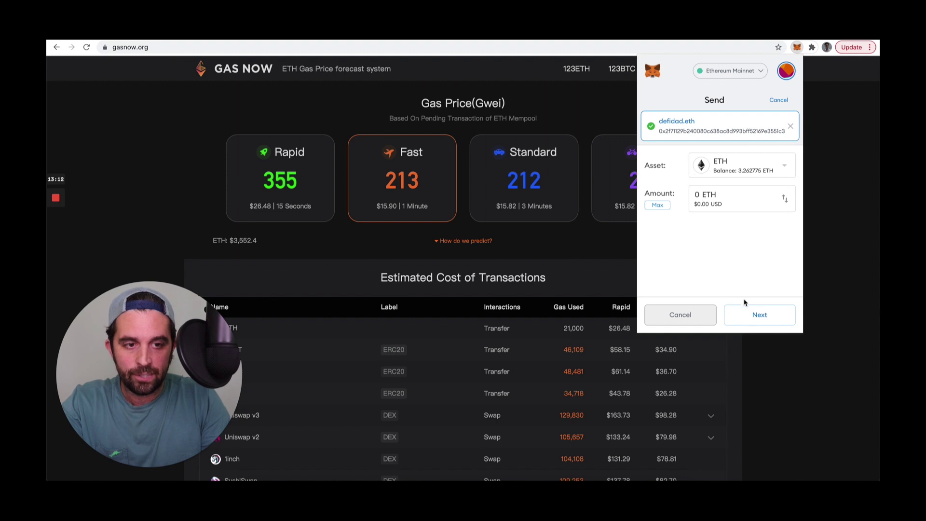
click(740, 314)
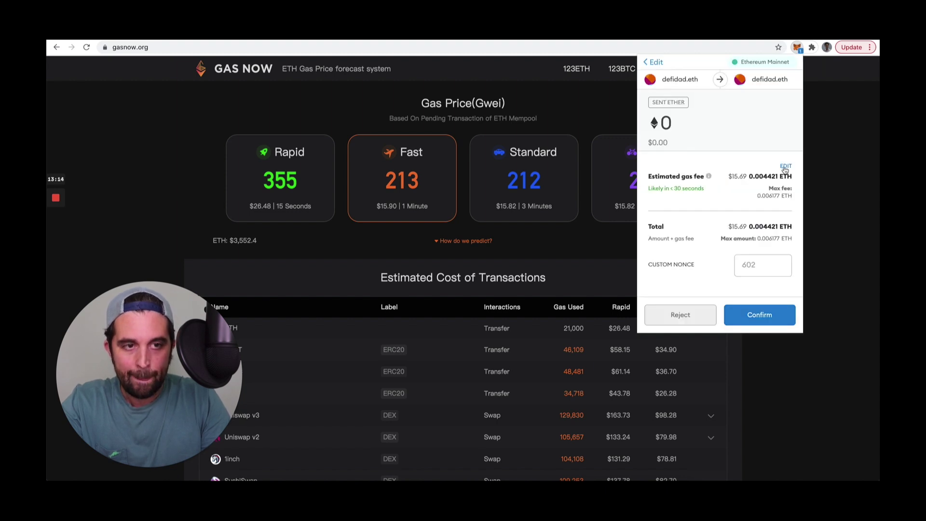
click(785, 168)
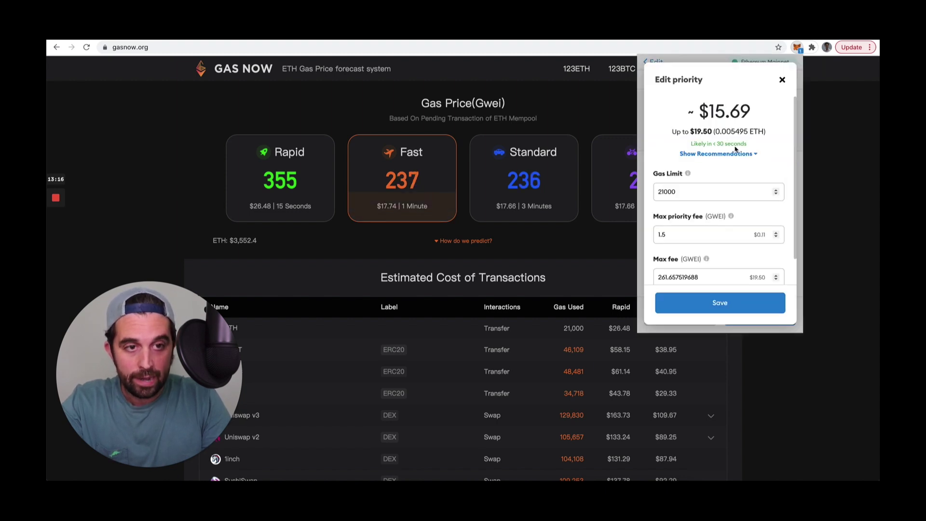
Apply the High priority recommendation for a 2 GWEI priority fee
click(722, 155)
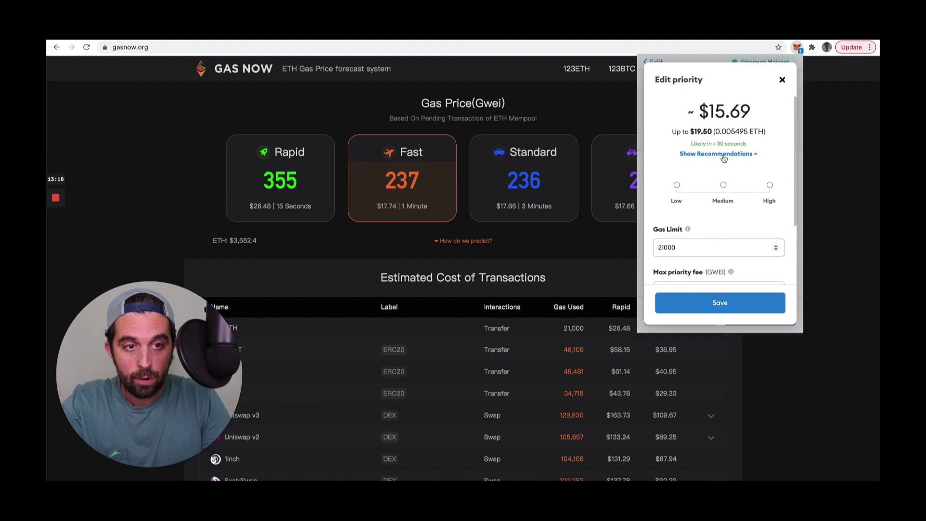
click(771, 186)
scroll(769, 203, down, 2)
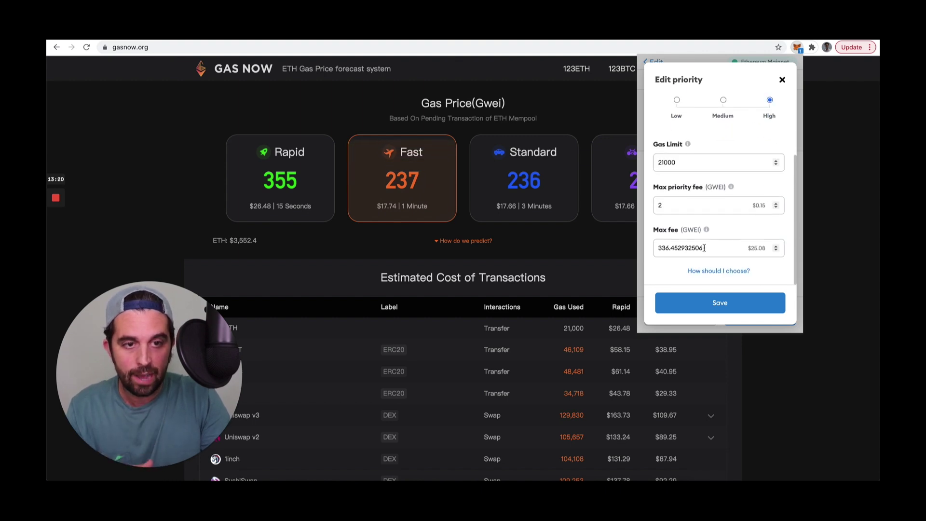
scroll(742, 191, up, 2)
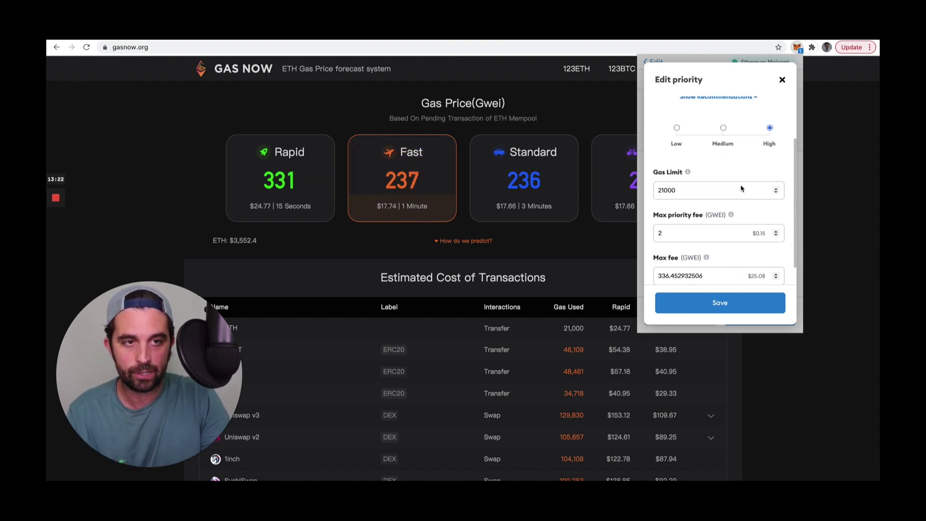
click(748, 142)
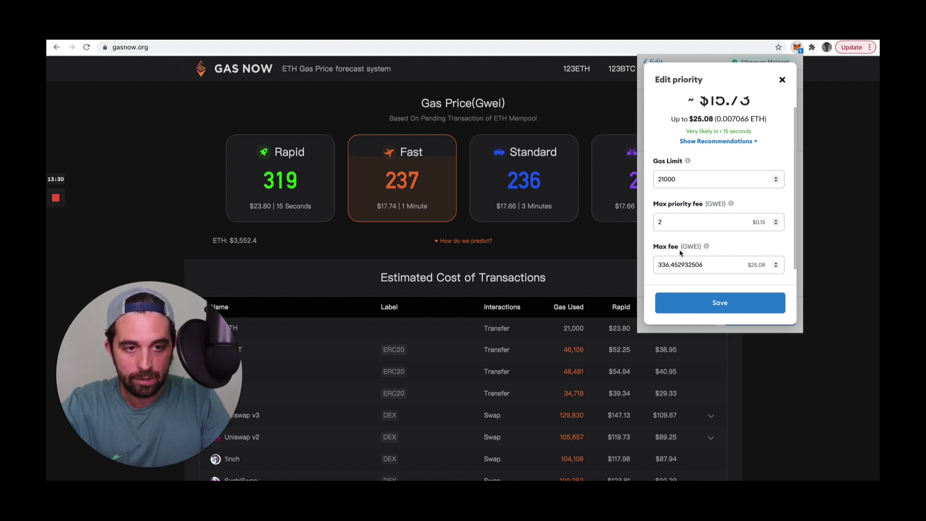
Lower the max fee to 190 GWEI
scroll(664, 257, down, 1)
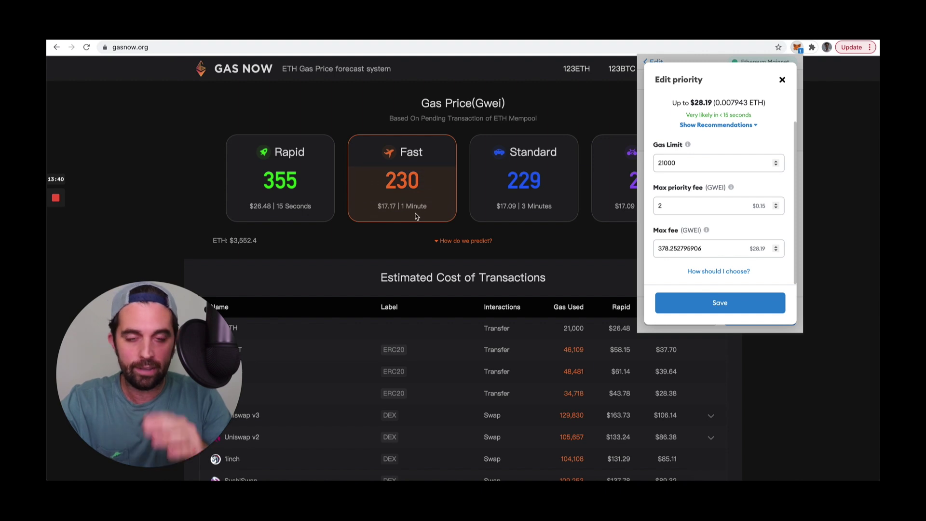
double_click(668, 247)
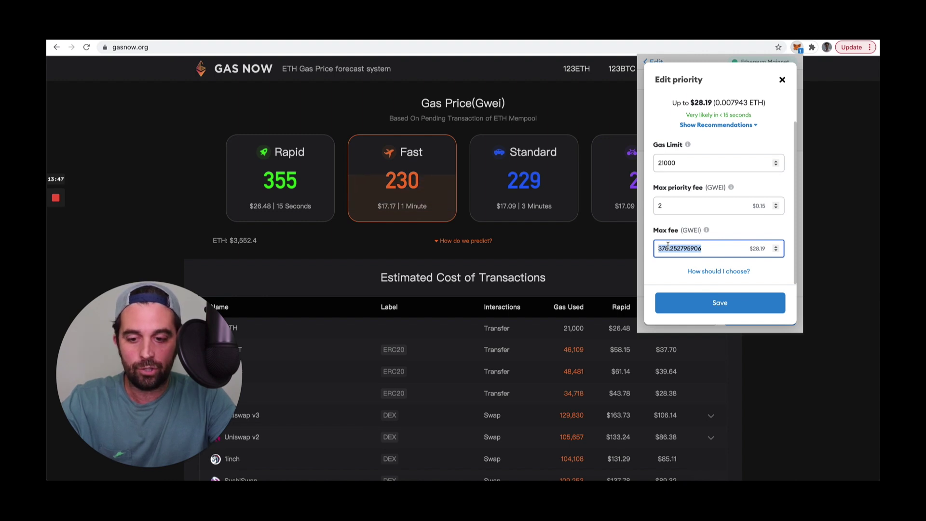
text(190)
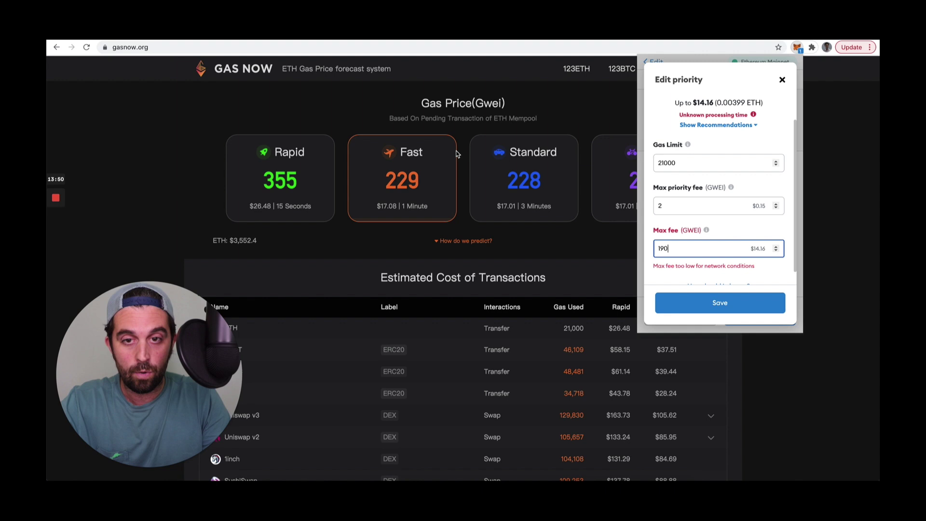
Change the max fee to 200, then 180 GWEI, and save the fee settings
drag(674, 249, 645, 249)
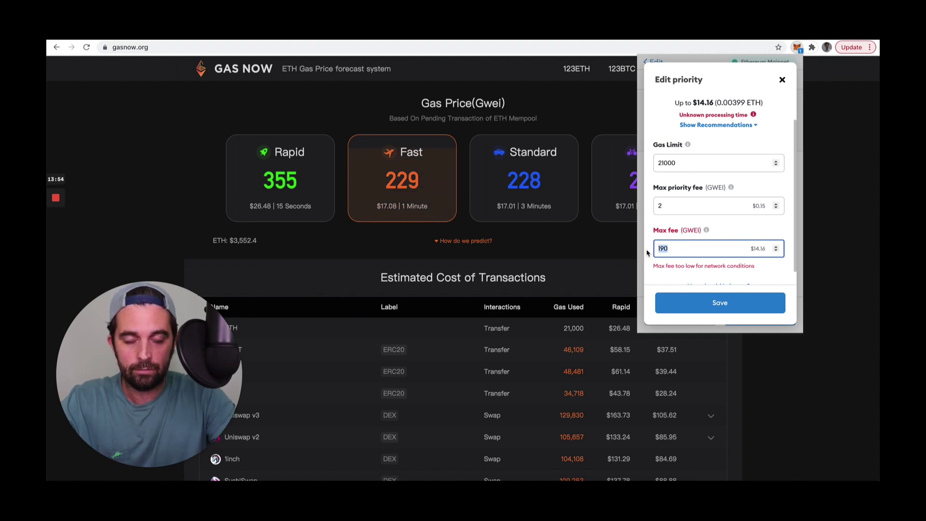
text(200)
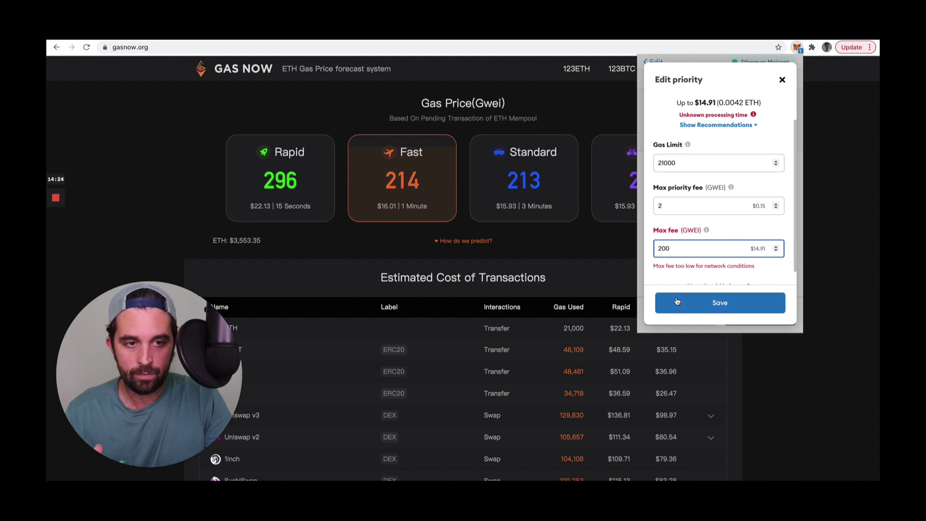
drag(676, 241, 641, 251)
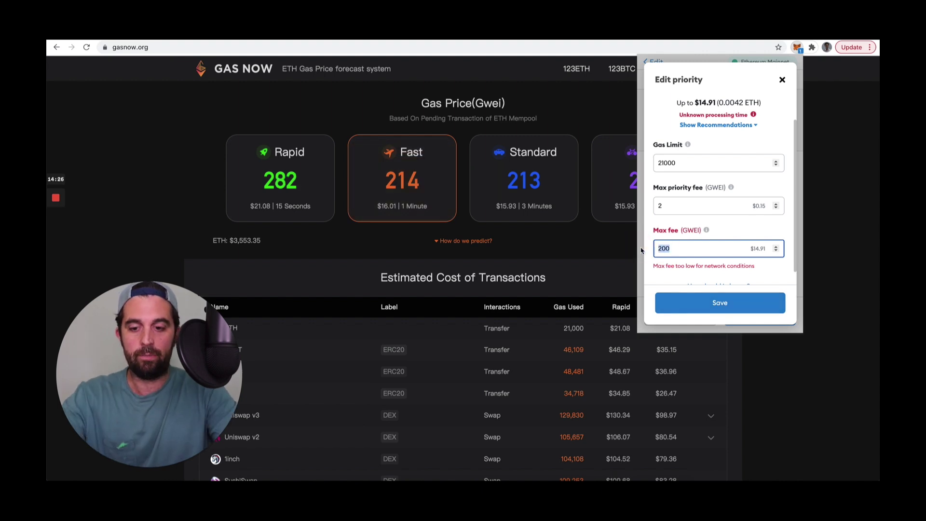
text(180)
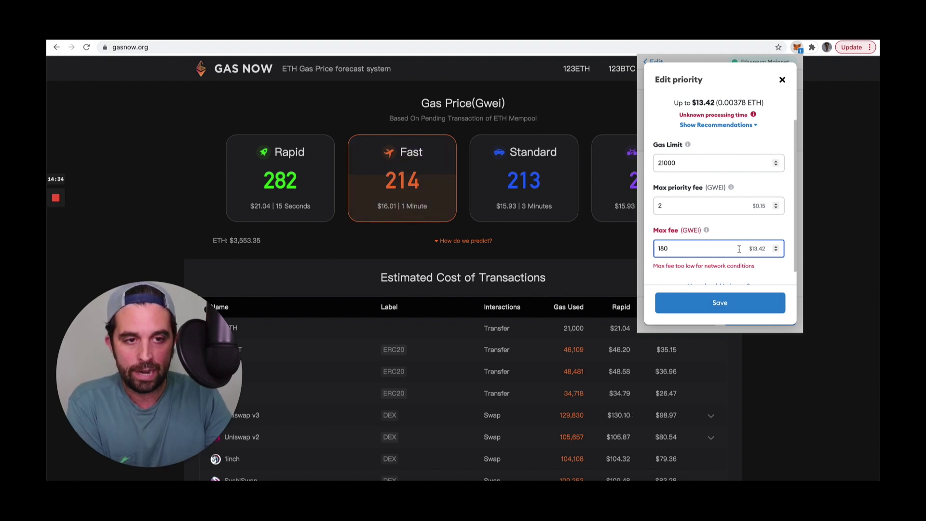
click(674, 309)
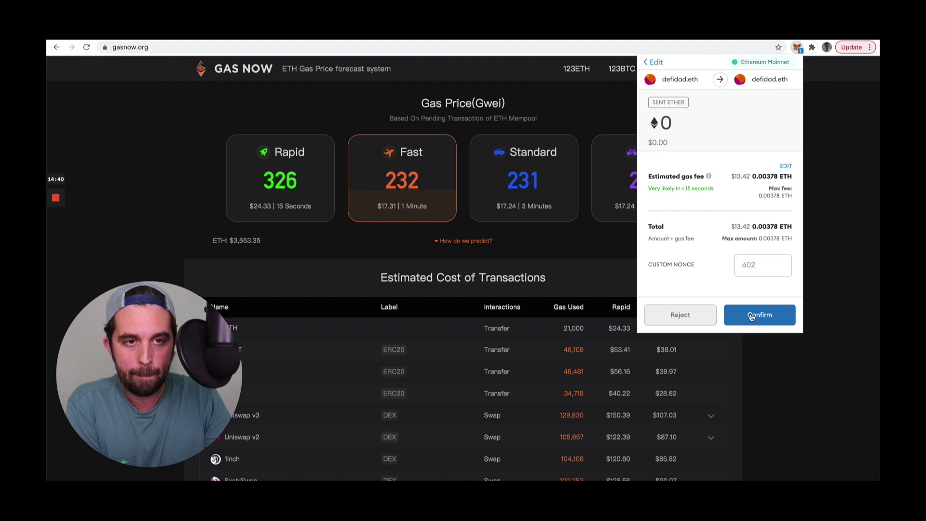
Send the self-transfer and view the pending transaction (nonce 602) on the block explorer
click(751, 317)
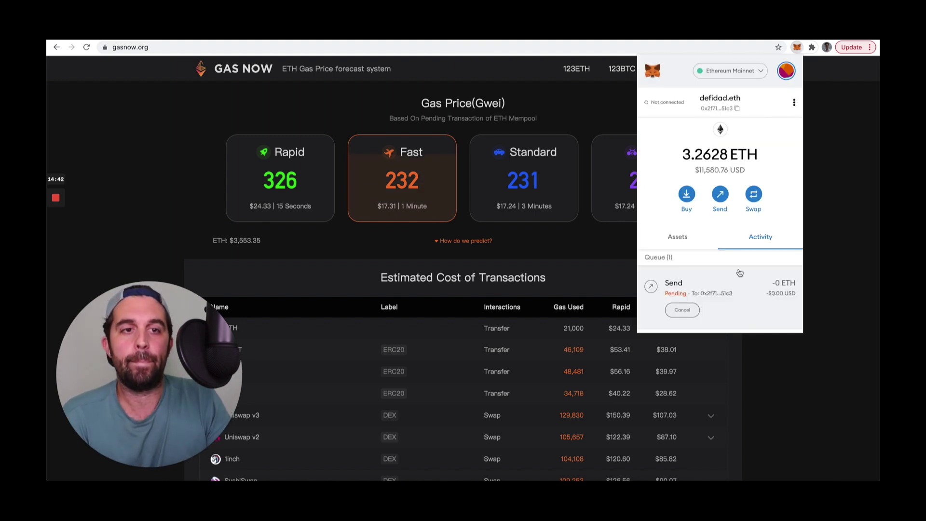
click(734, 289)
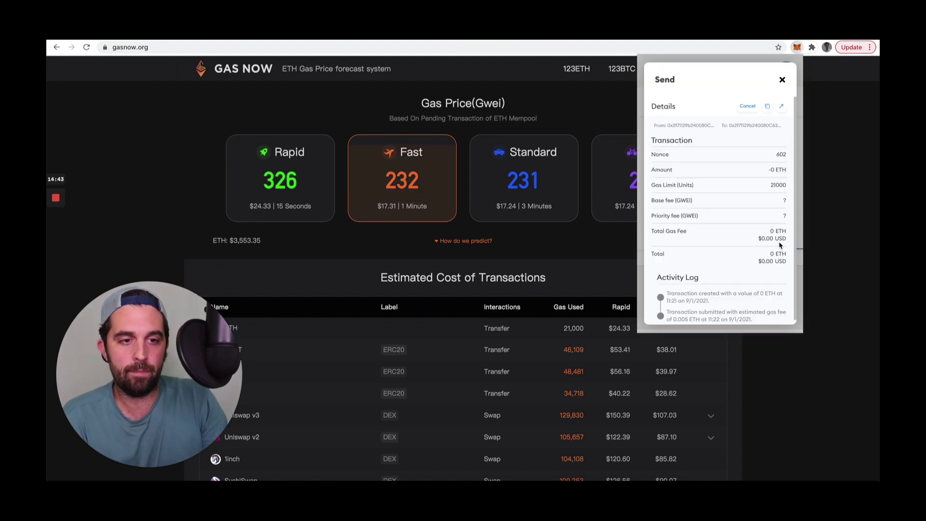
click(781, 109)
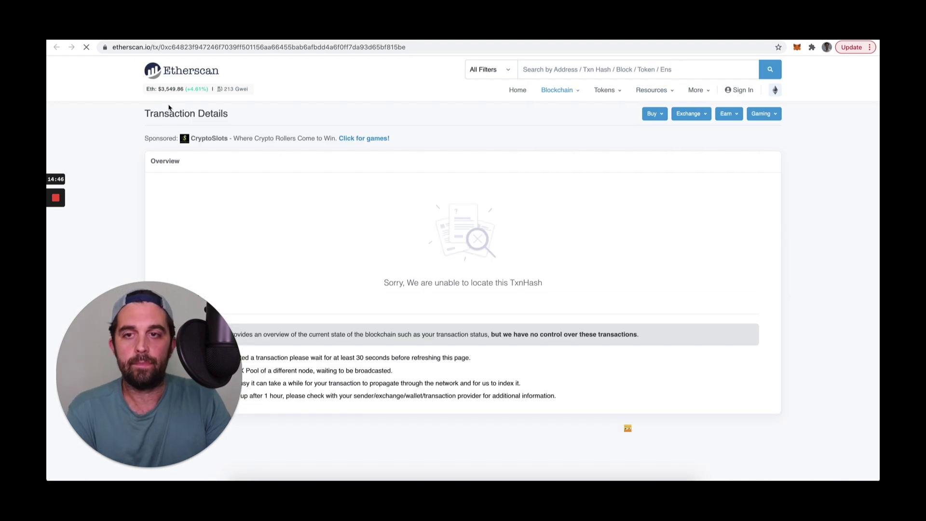
Reload the Etherscan transaction page twice, then view GasNow prices (Rapid 187, Standard 176 Gwei)
click(85, 47)
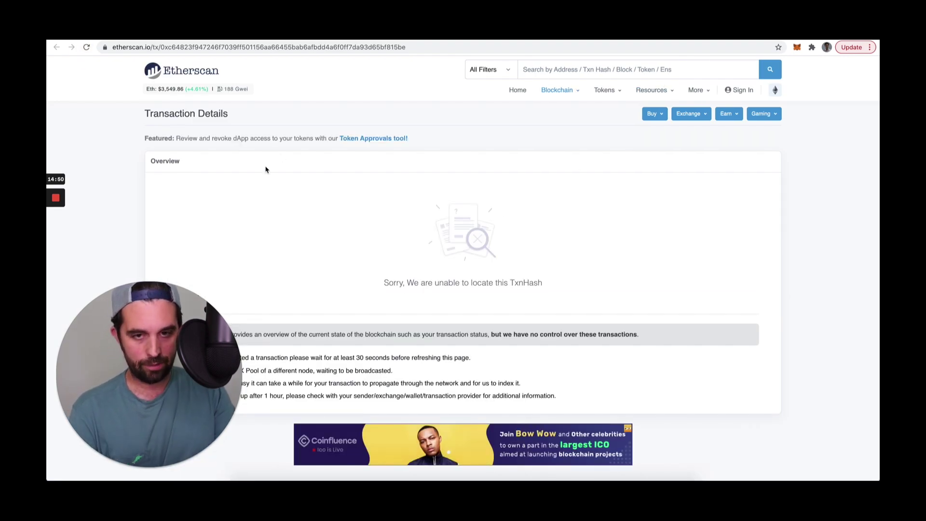
click(87, 48)
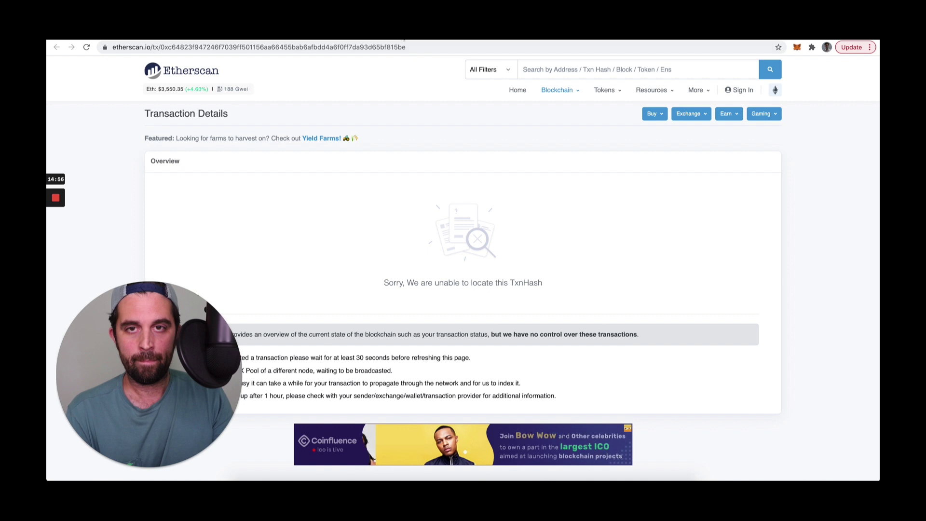
click(404, 40)
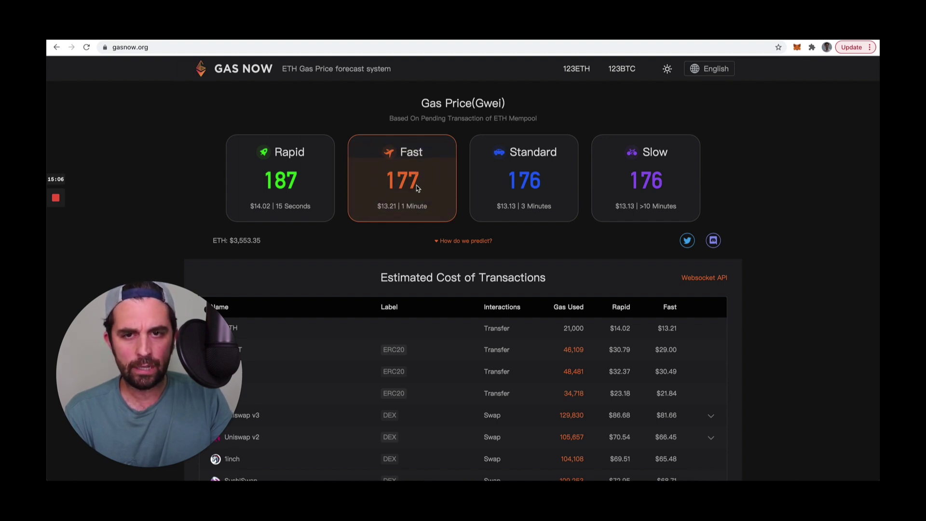
Reload the Etherscan transaction page again; the transaction is still not found, with gas at 183 Gwei
key(ctrl+Tab)
click(86, 47)
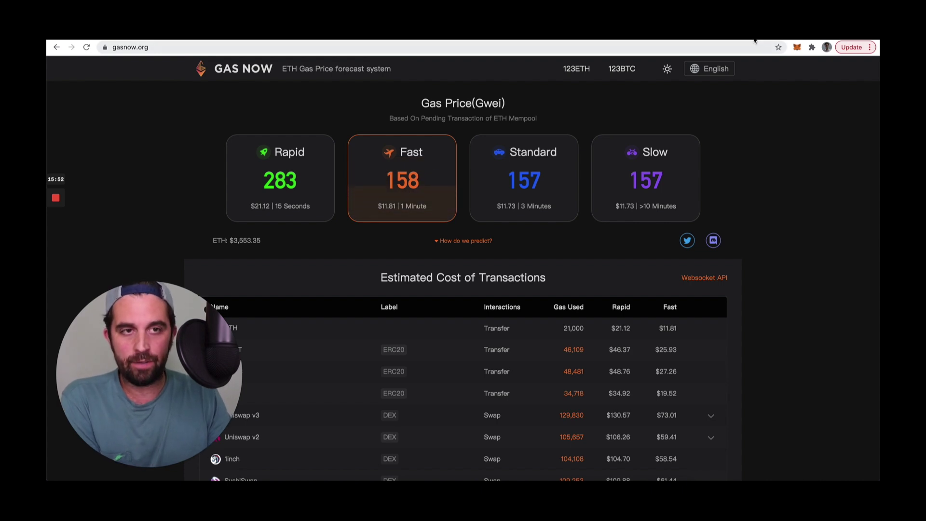
key(ctrl+Tab)
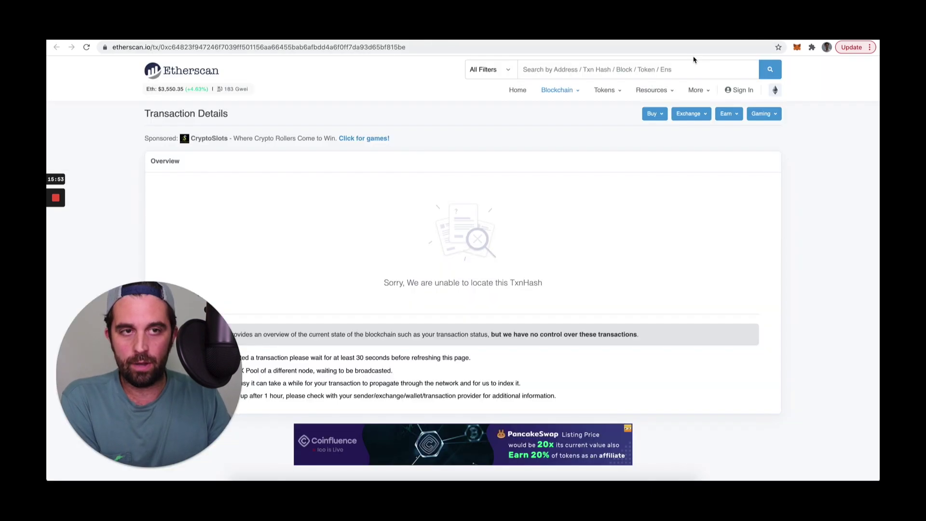
Reload Etherscan to show the self-transfer as Success in block 13140558, fee 0.003323 Ether
click(87, 47)
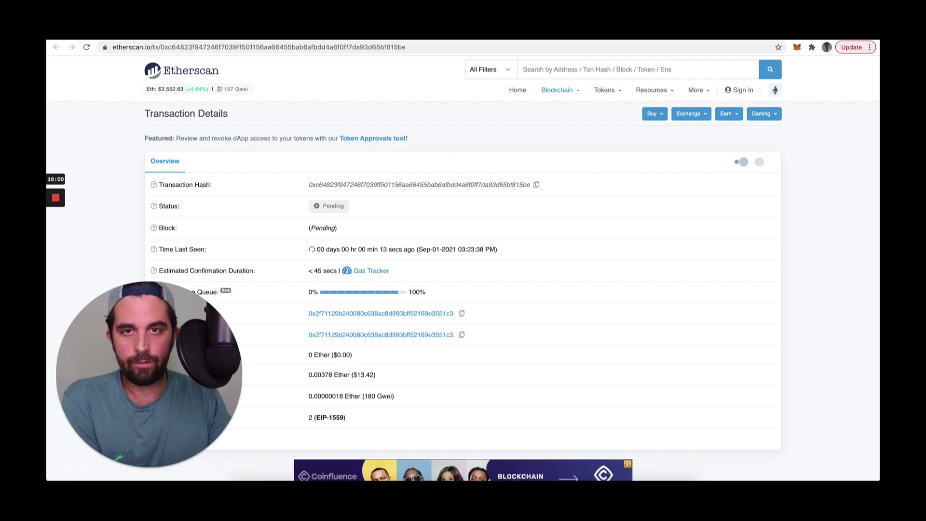
key(ctrl+Tab)
key(ctrl+shift+Tab)
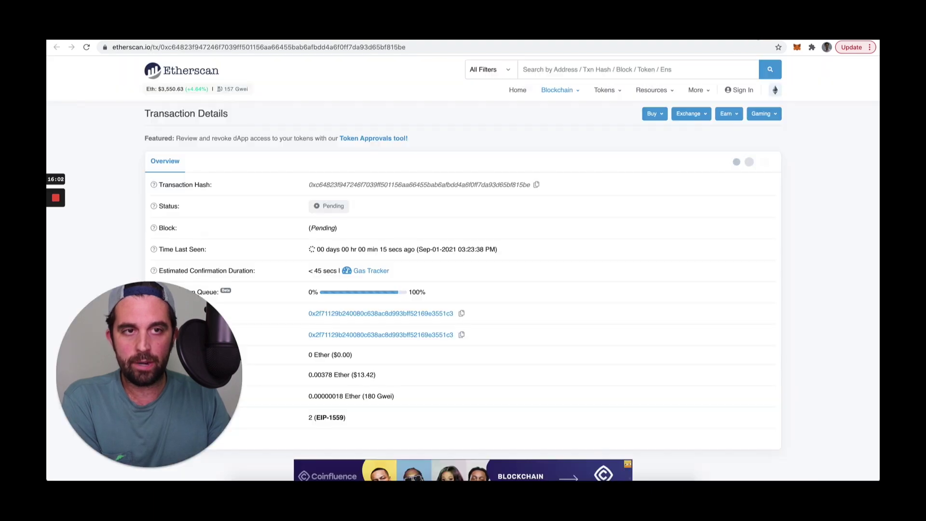
scroll(340, 279, down, 1)
scroll(339, 279, down, 1)
drag(175, 352, 712, 332)
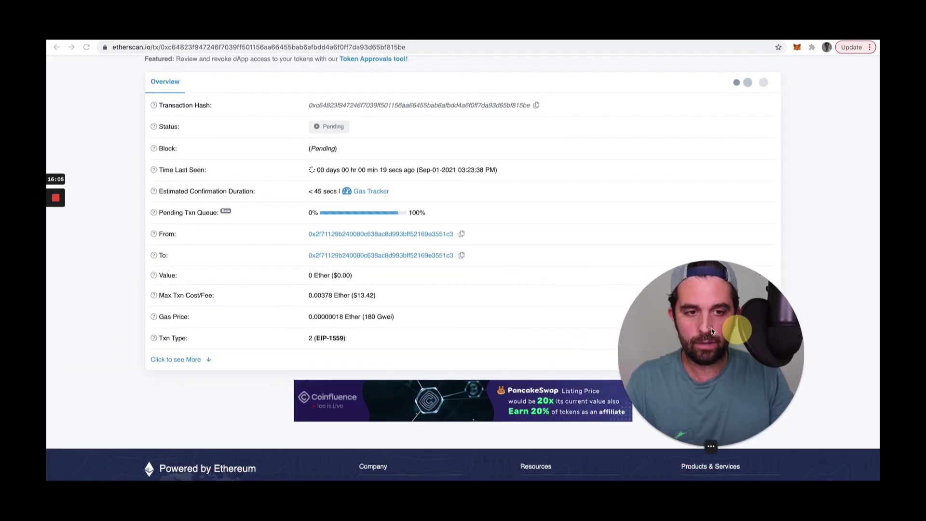
click(191, 360)
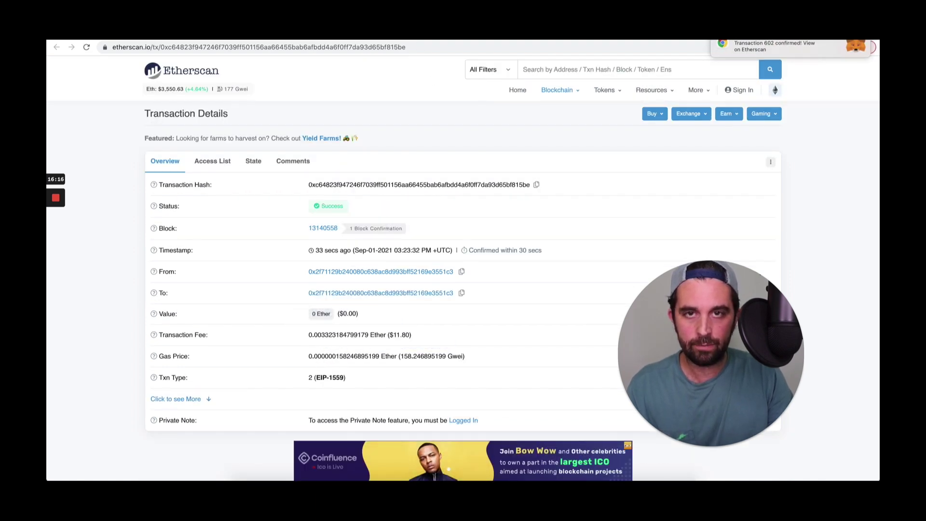
Show the fee details: base fee 156.25 Gwei, burnt 0.003281 Ether, savings 0.000457 Ether
key(ctrl+Tab)
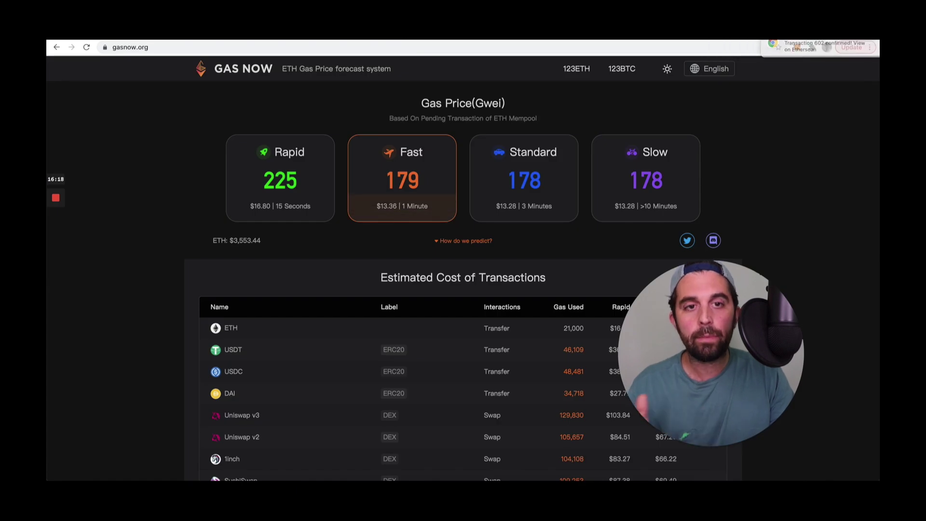
key(ctrl+shift+Tab)
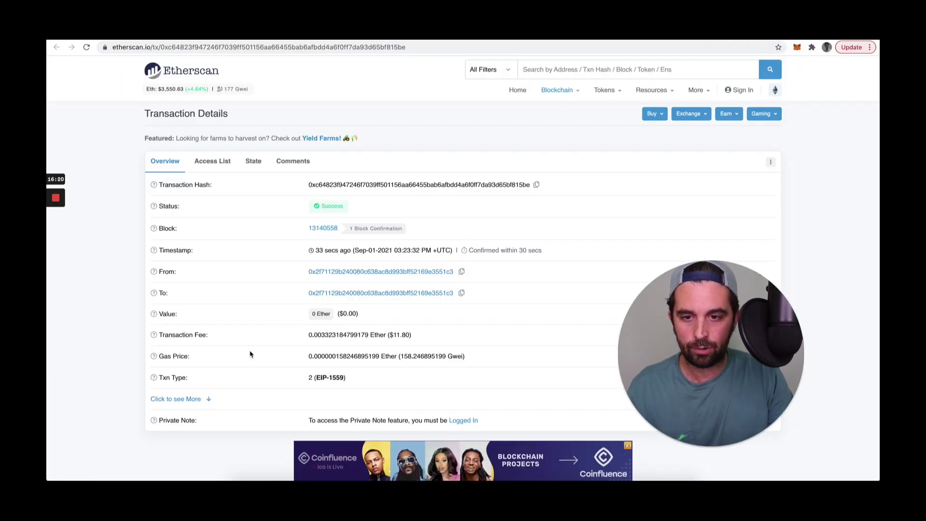
click(186, 398)
scroll(333, 379, down, 3)
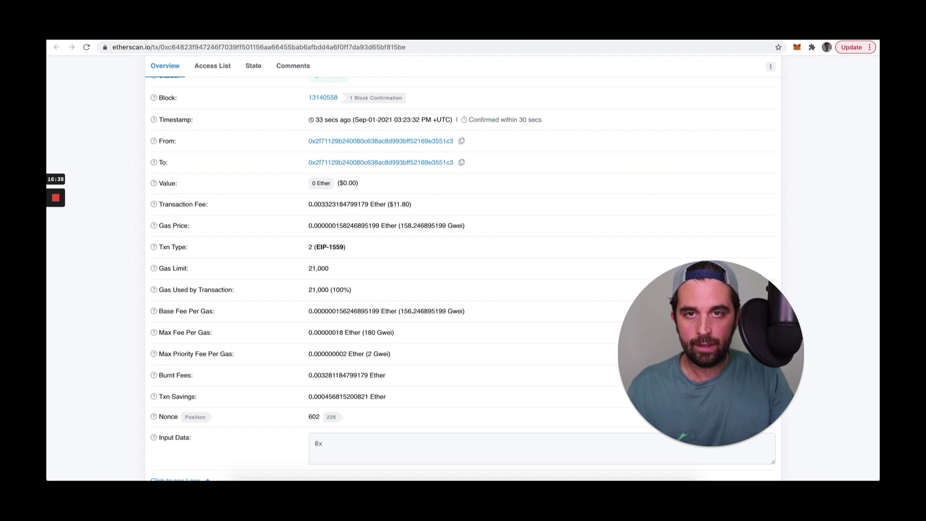
key(ctrl+Tab)
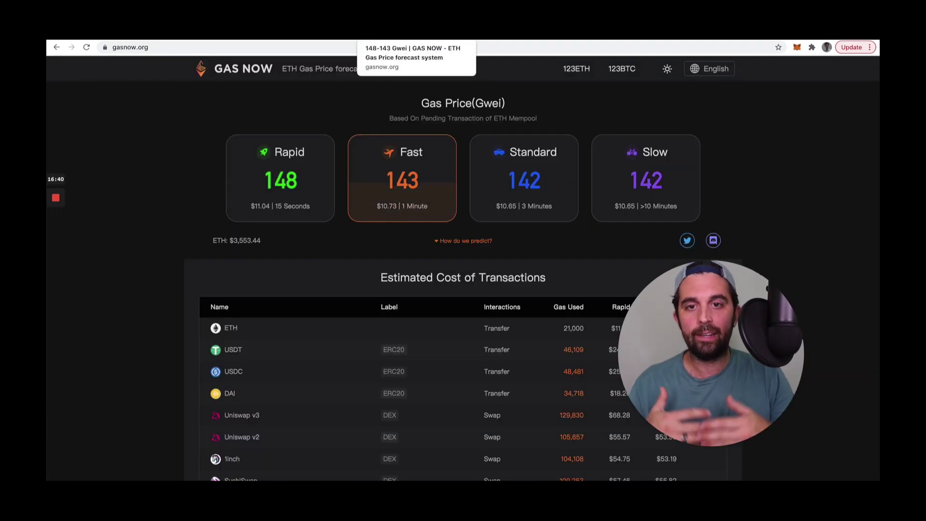